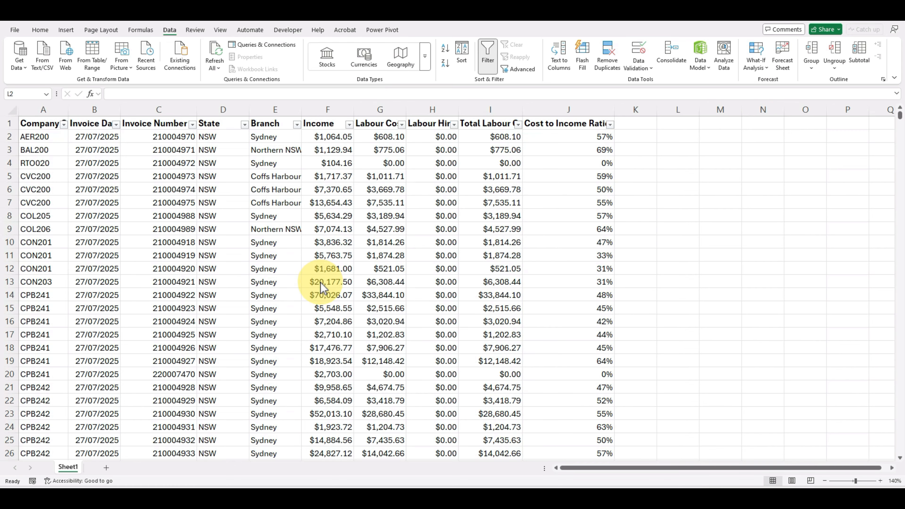
Start a GROUPBY formula in L2 with the State column, D1:D1546, as the row fields.
scroll(324, 295, "down", 20)
scroll(325, 294, "down", 20)
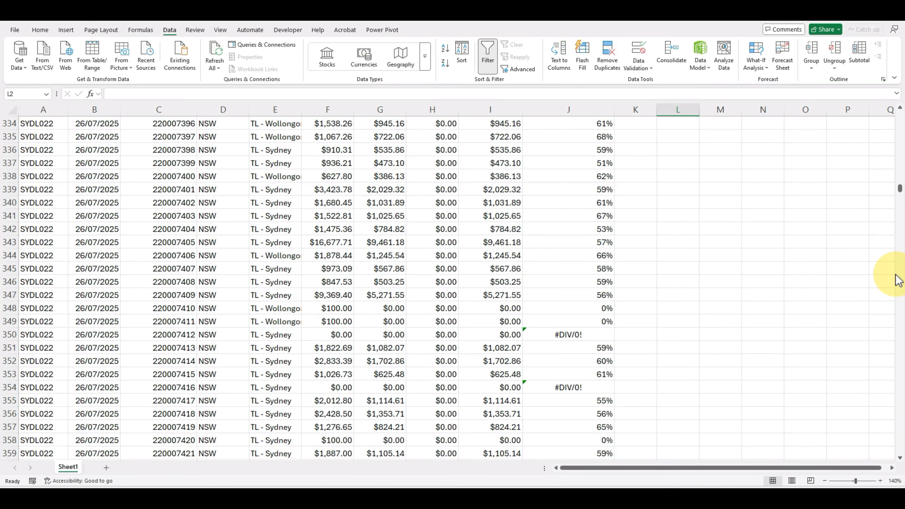
left_click_drag(900, 189, 883, 67)
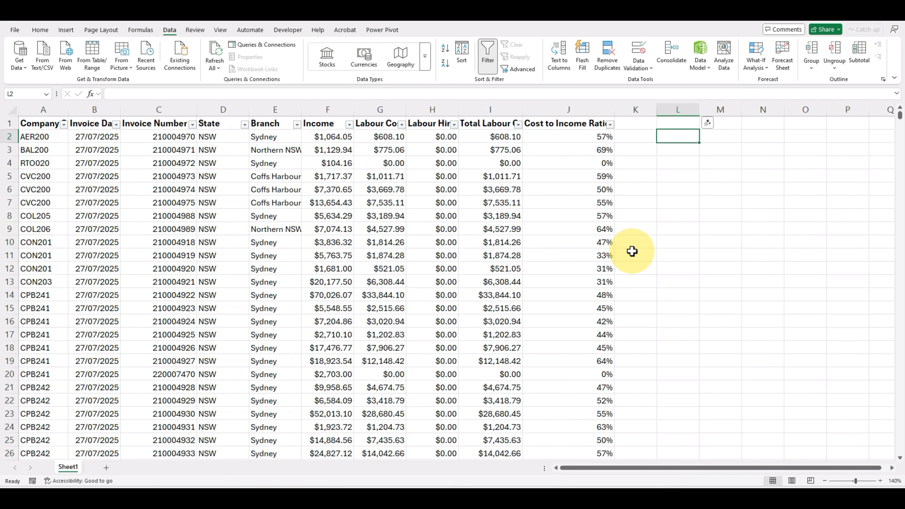
type("=group")
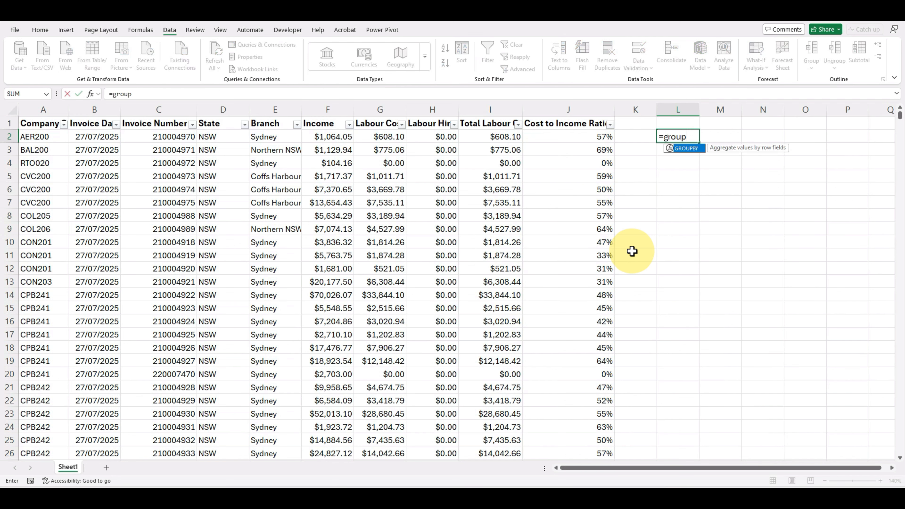
double_click(686, 148)
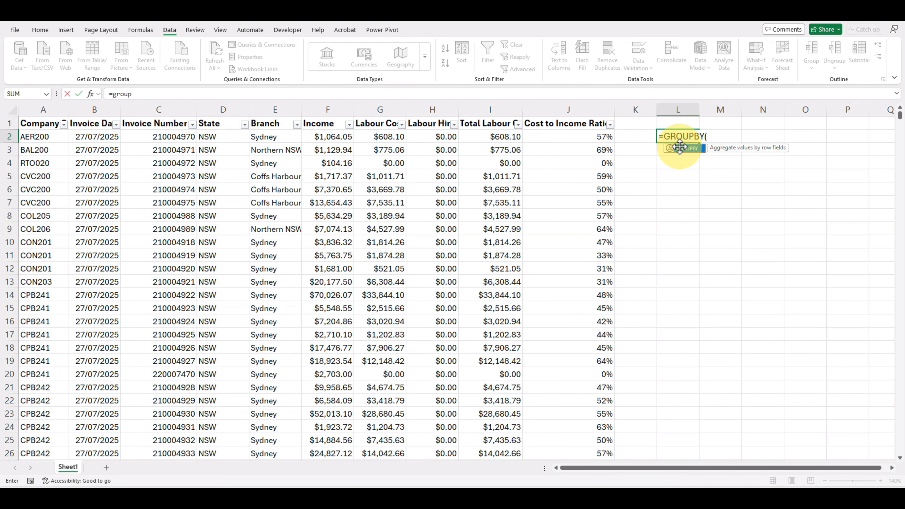
left_click(229, 124)
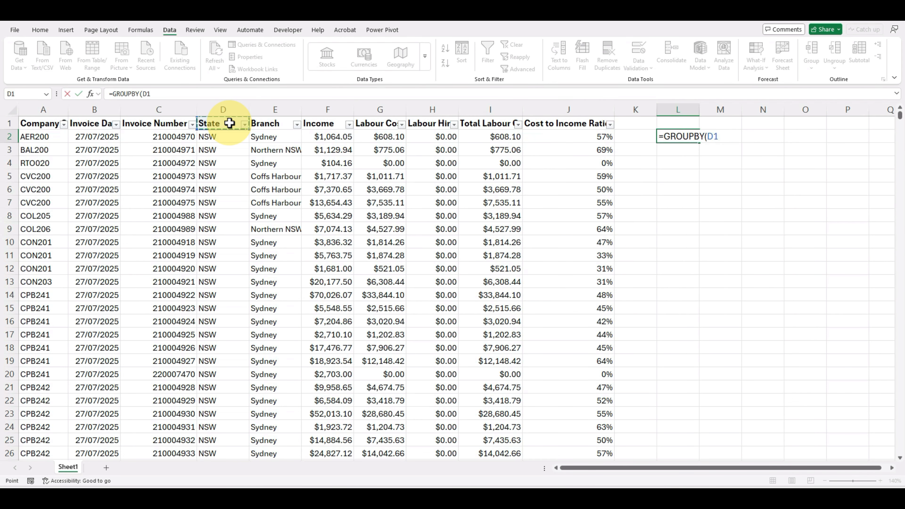
key("ctrl+shift+Down")
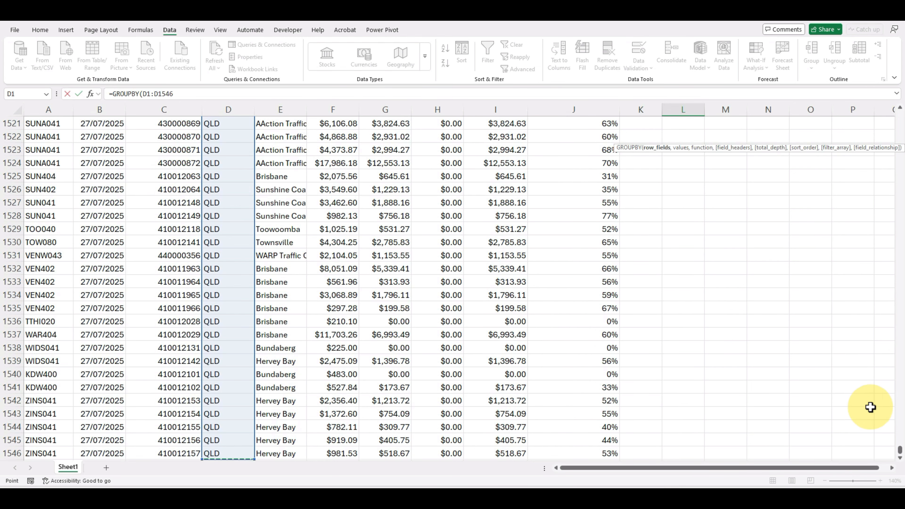
left_click_drag(901, 451, 902, 107)
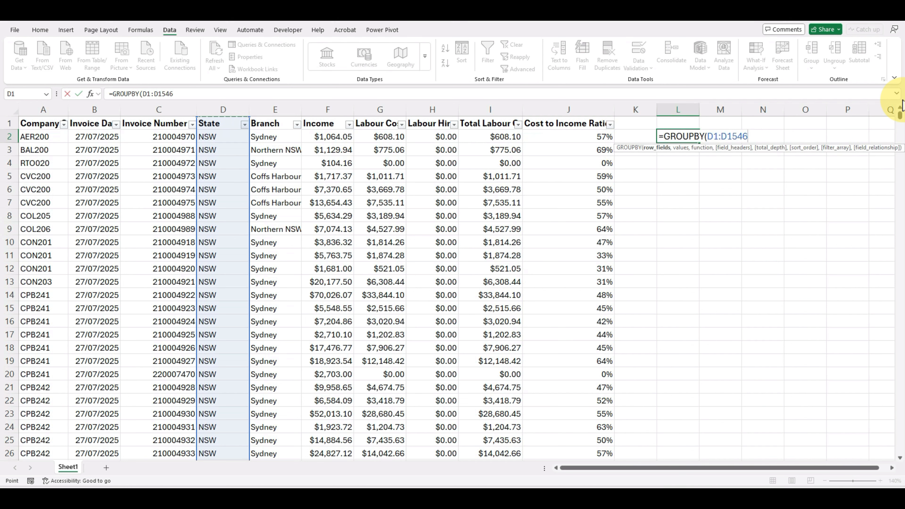
Add the Income column, F1:F1546, as the values argument of the GROUPBY formula.
type(",")
left_click(325, 123)
key("ctrl+shift+Down")
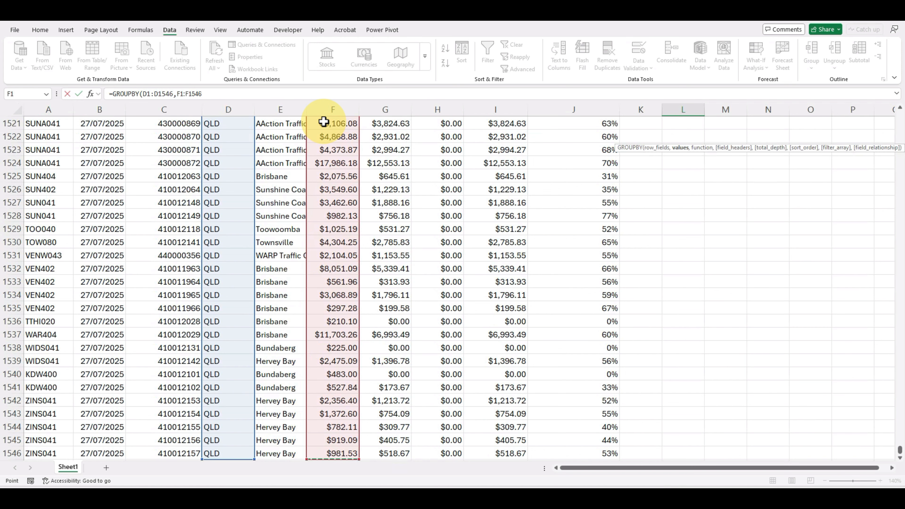
scroll(695, 208, "up", 20)
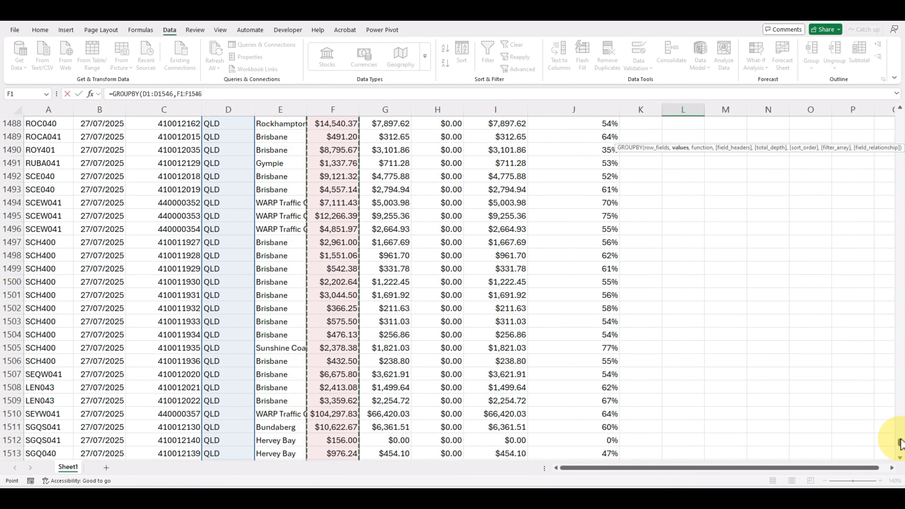
scroll(895, 135, "up", 20)
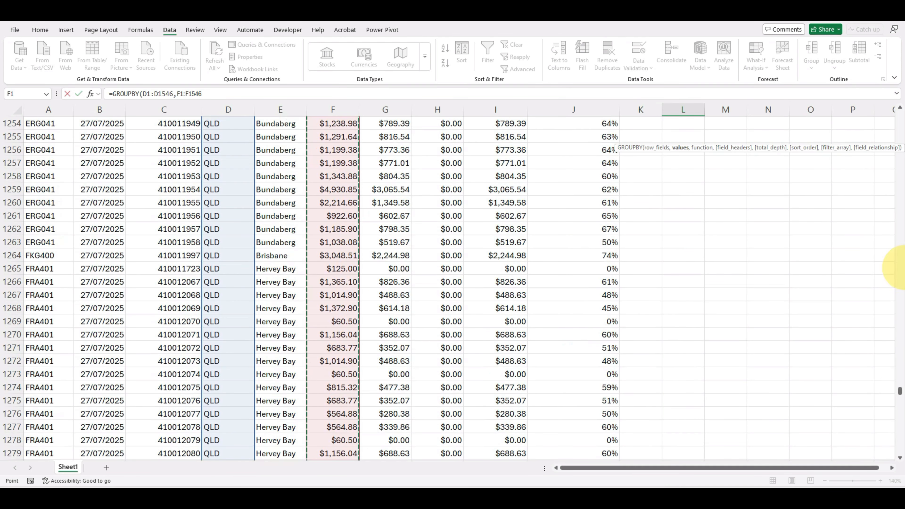
left_click_drag(900, 391, 889, 101)
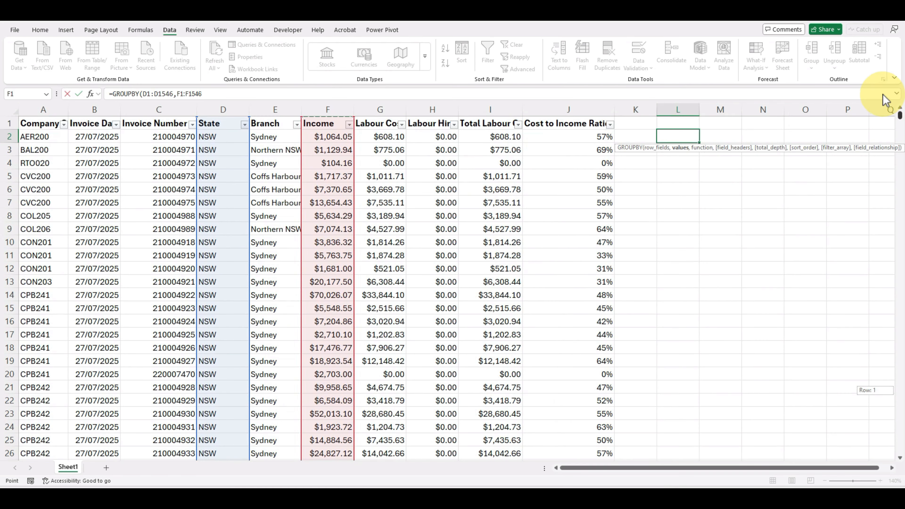
Set SUM as the GROUPBY function argument and complete the formula in L2.
left_click(223, 92)
type(",")
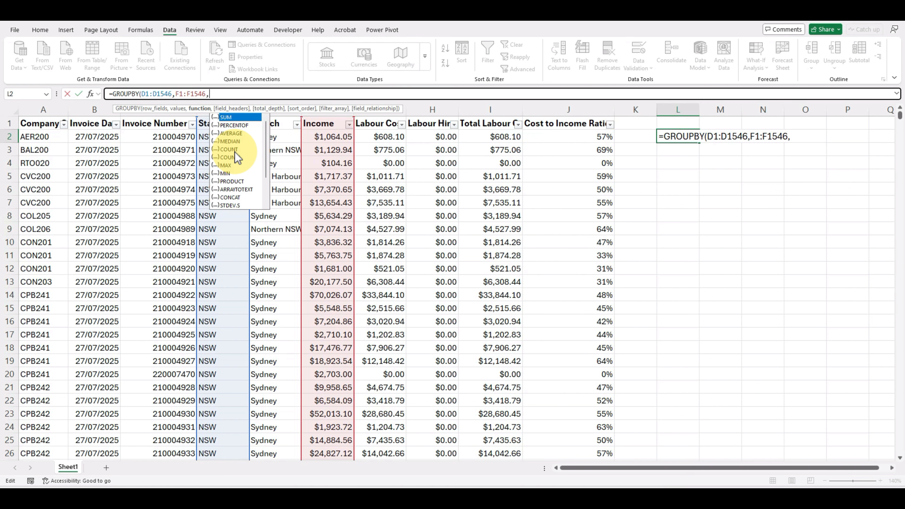
double_click(229, 118)
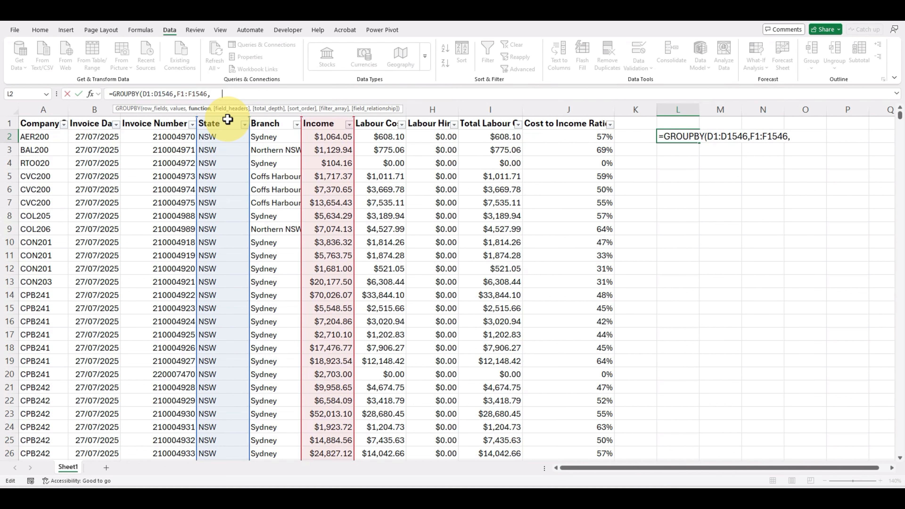
key("Return")
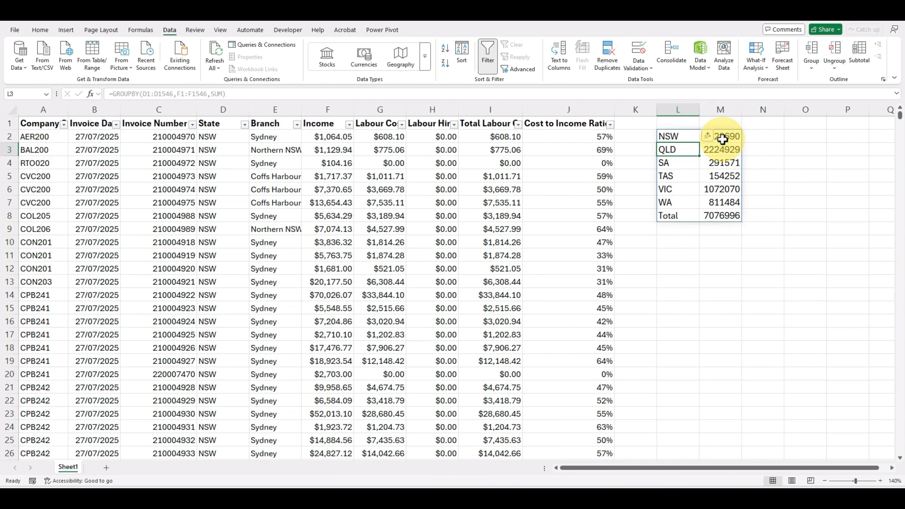
Format the grouped income amounts in M2:M8 with thousands separators and no decimals.
left_click_drag(721, 137, 724, 214)
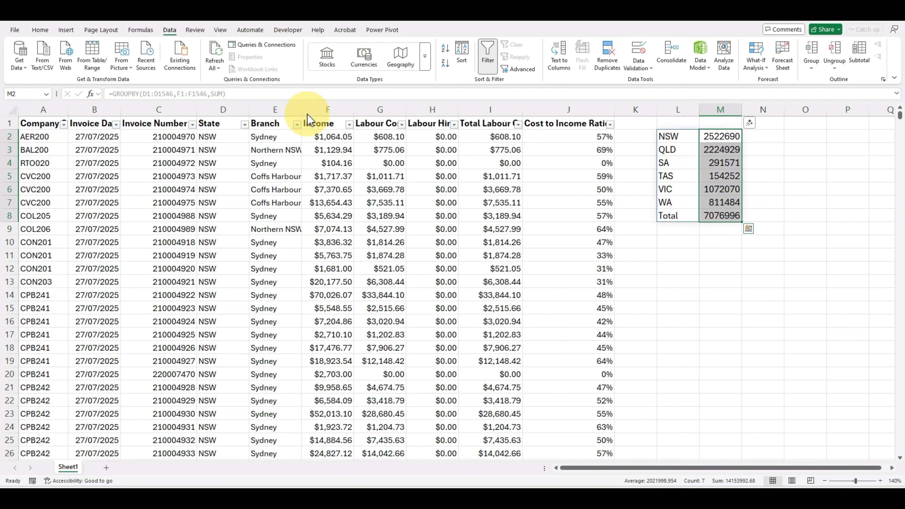
left_click(40, 30)
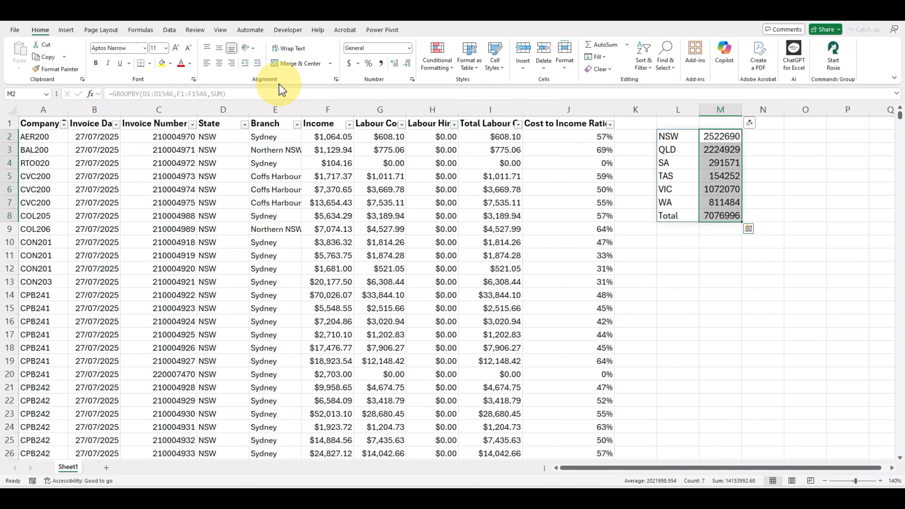
left_click(381, 64)
left_click(407, 63)
left_click(407, 63)
left_click(693, 290)
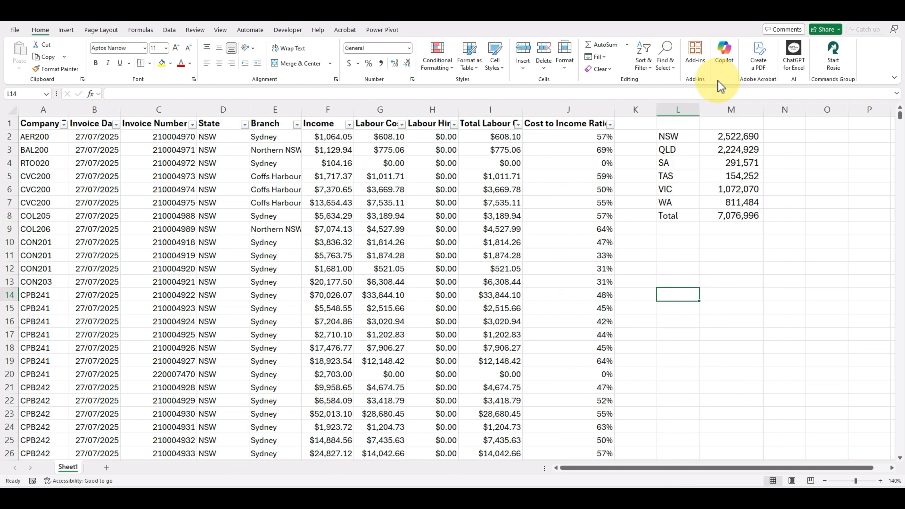
Open Copilot and convert the invoice data range A1:J1546 into a table with headers.
left_click(725, 60)
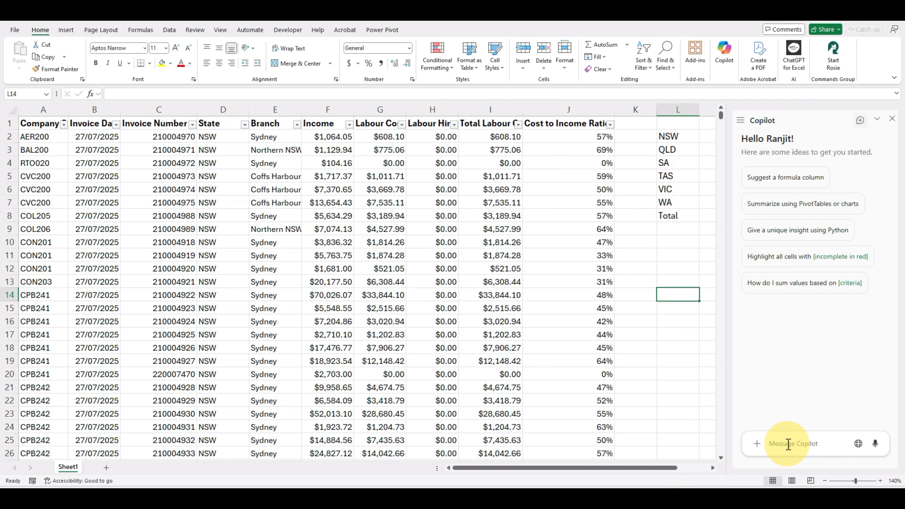
left_click_drag(43, 124, 576, 125)
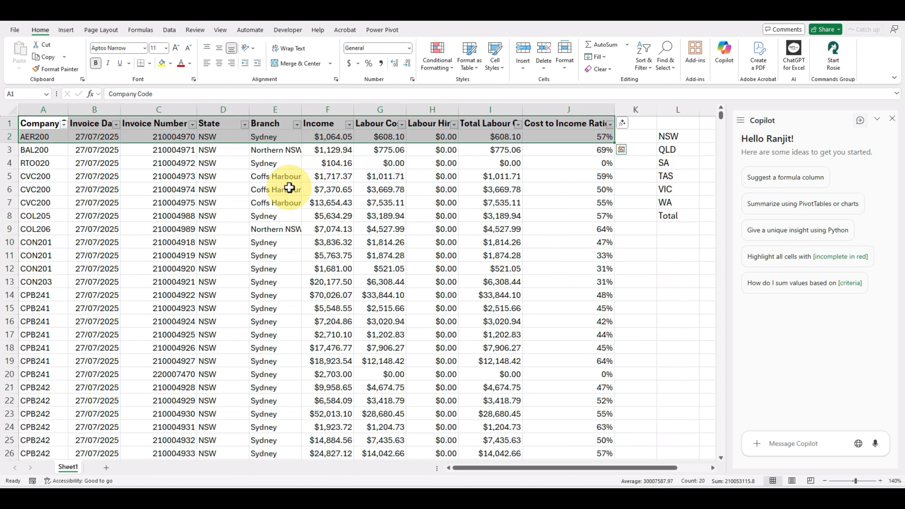
left_click(274, 178)
left_click_drag(43, 123, 583, 123)
key("ctrl+shift+Down")
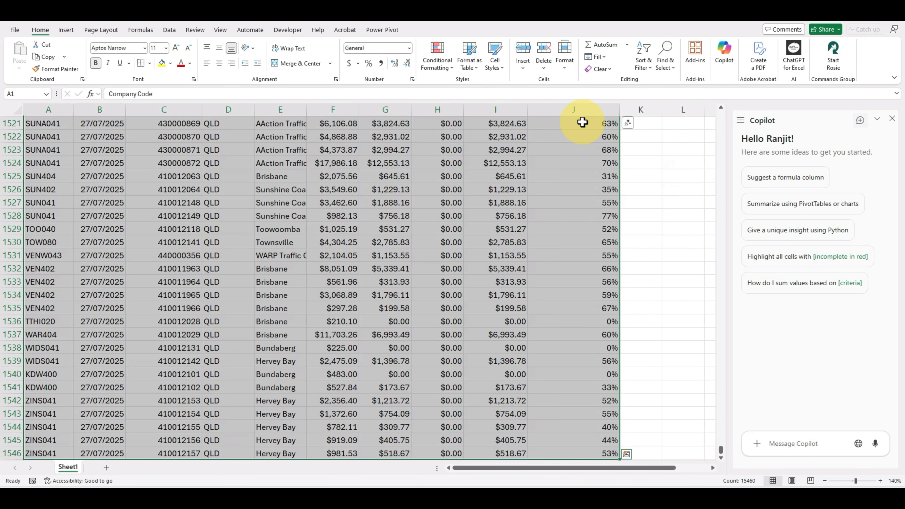
left_click(67, 31)
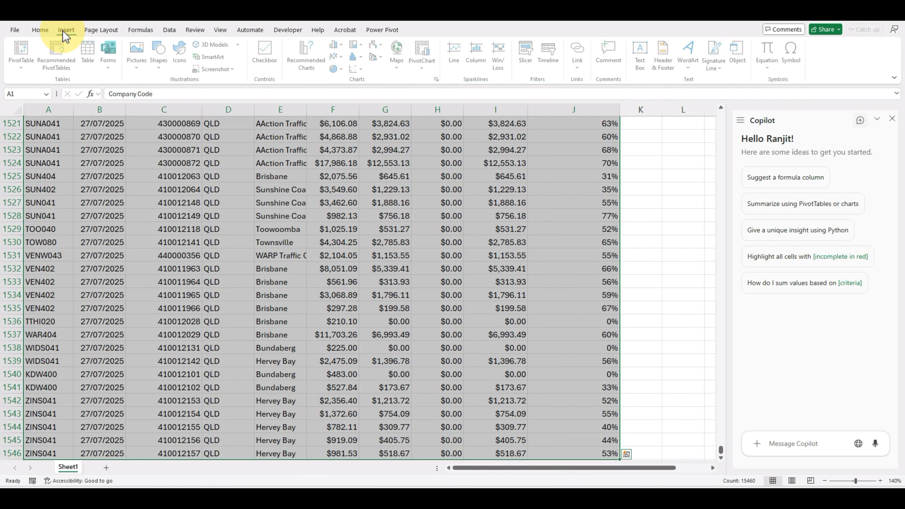
left_click(95, 63)
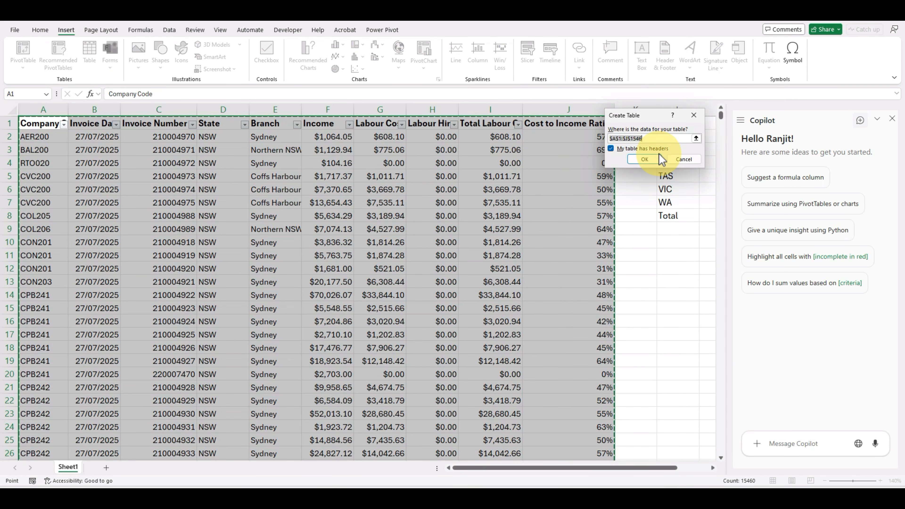
left_click(645, 159)
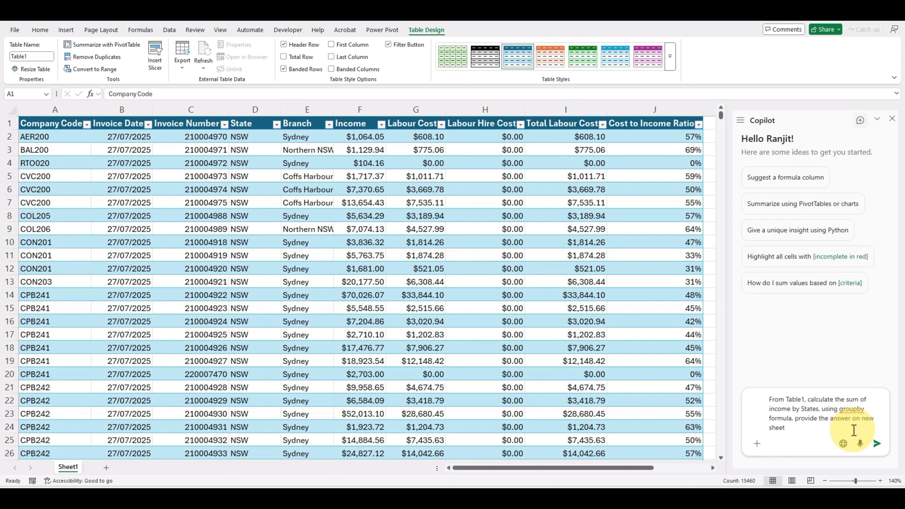
Ask Copilot to sum Table1's income by States using the groupby formula for a new sheet, and insert its output table into a new sheet.
left_click(877, 445)
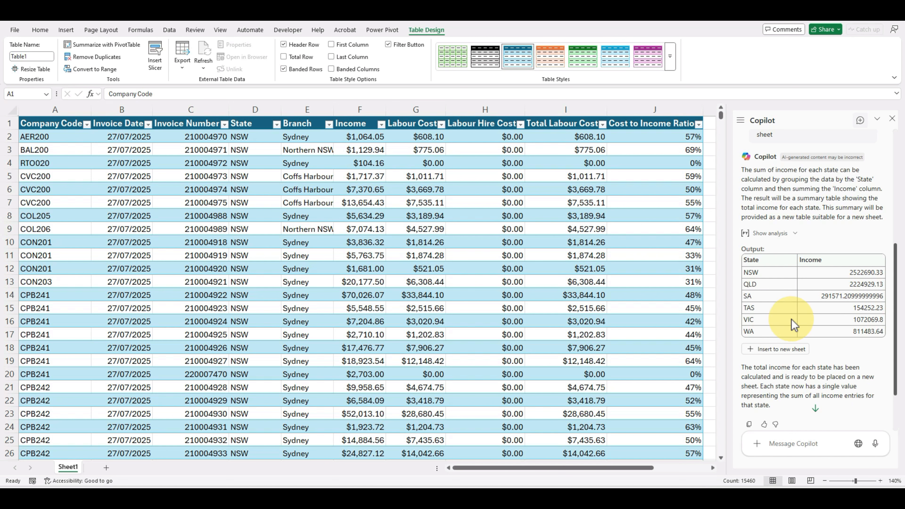
left_click(769, 357)
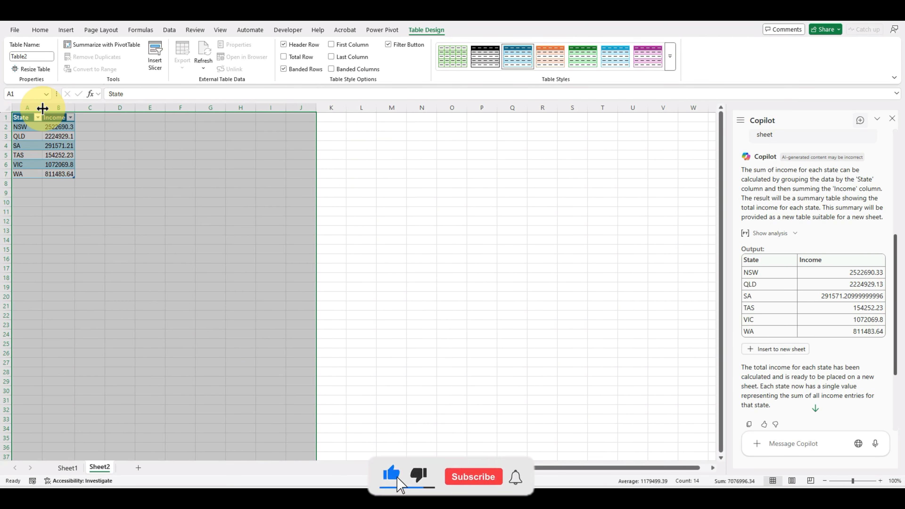
Widen the columns of the State and Income table on Sheet2 and format B2:B7 with thousands separators and no decimals.
left_click_drag(42, 108, 109, 112)
left_click(150, 240)
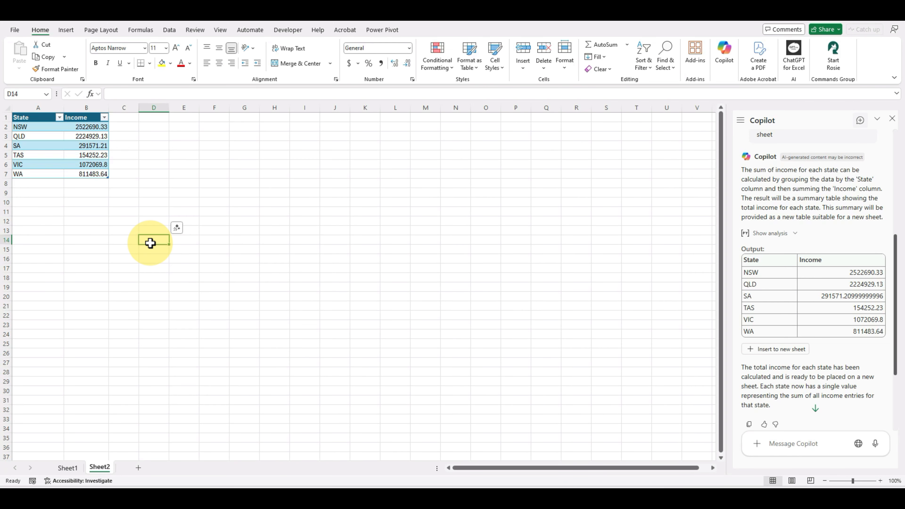
left_click_drag(87, 125, 92, 174)
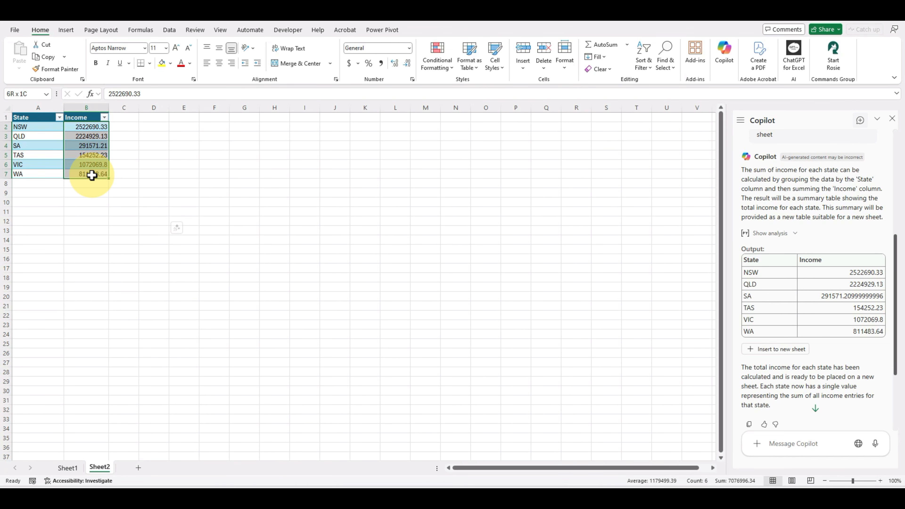
left_click(41, 31)
left_click(380, 64)
left_click(407, 63)
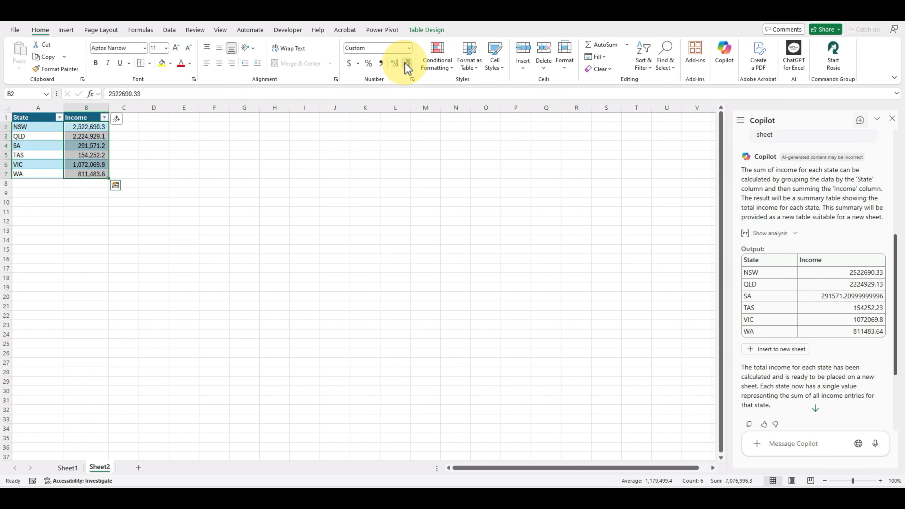
left_click(406, 64)
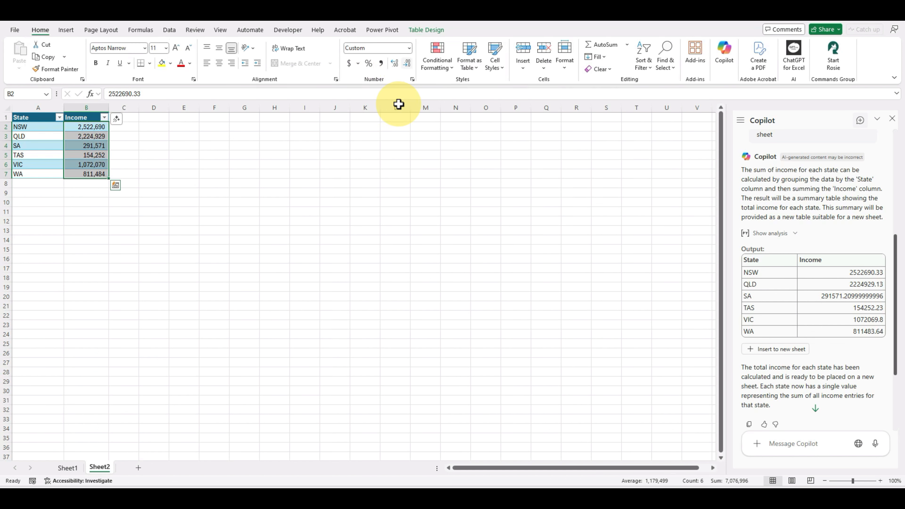
left_click(420, 229)
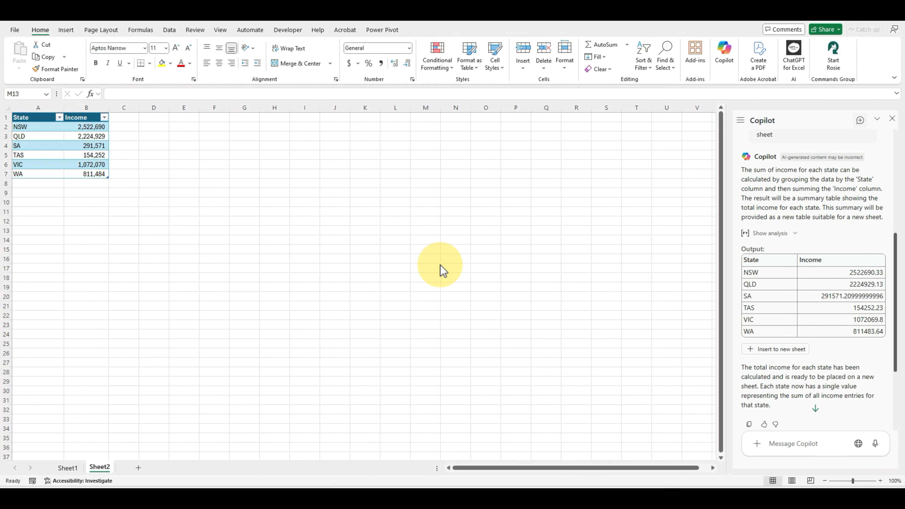